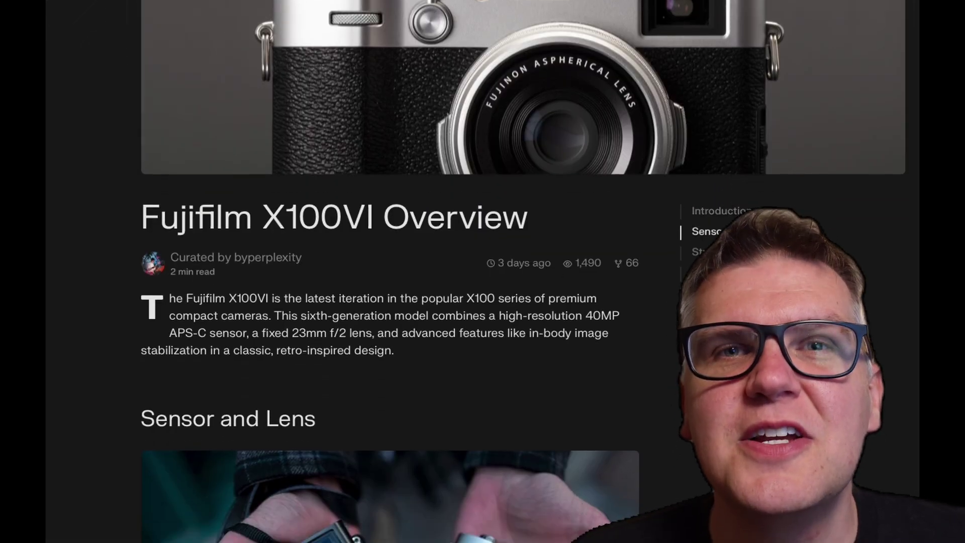
Scroll down through the Fujifilm X100VI Overview example Page
{"action": "scroll", "coordinate": [390, 312], "scroll_direction": "down", "scroll_amount": 10}
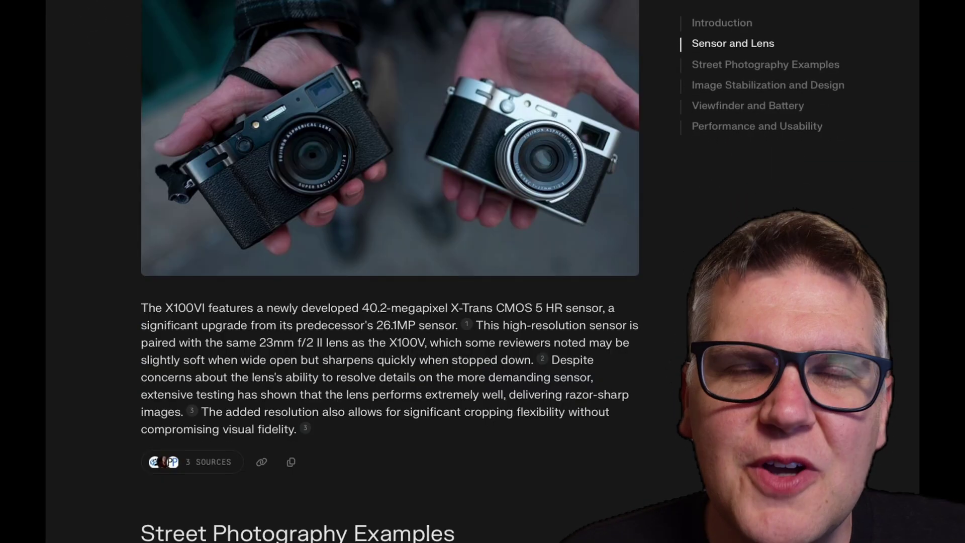
{"action": "scroll", "coordinate": [390, 311], "scroll_direction": "down", "scroll_amount": 7}
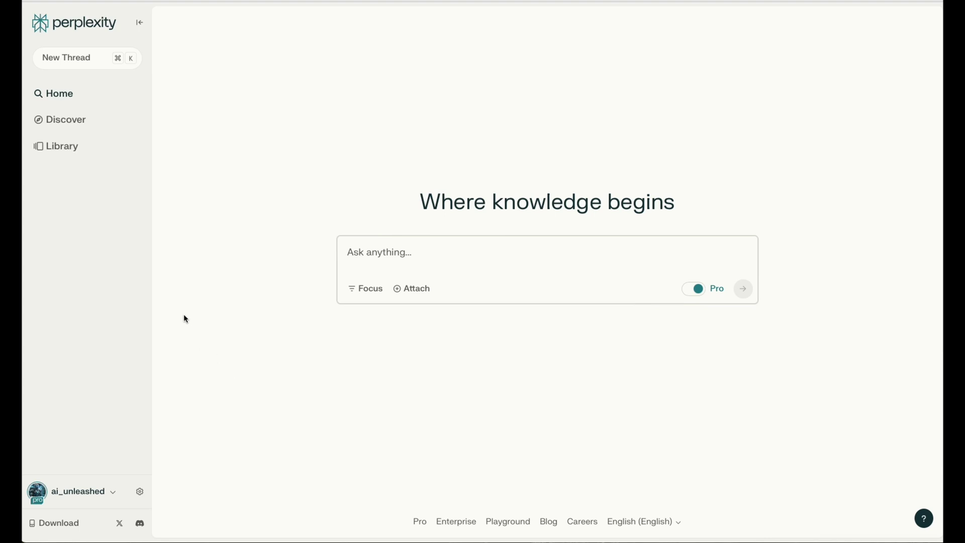
Create a new Page with the pasted Himiway A7 Pro e-bike review topic and view Audience options
{"action": "left_click", "coordinate": [137, 147]}
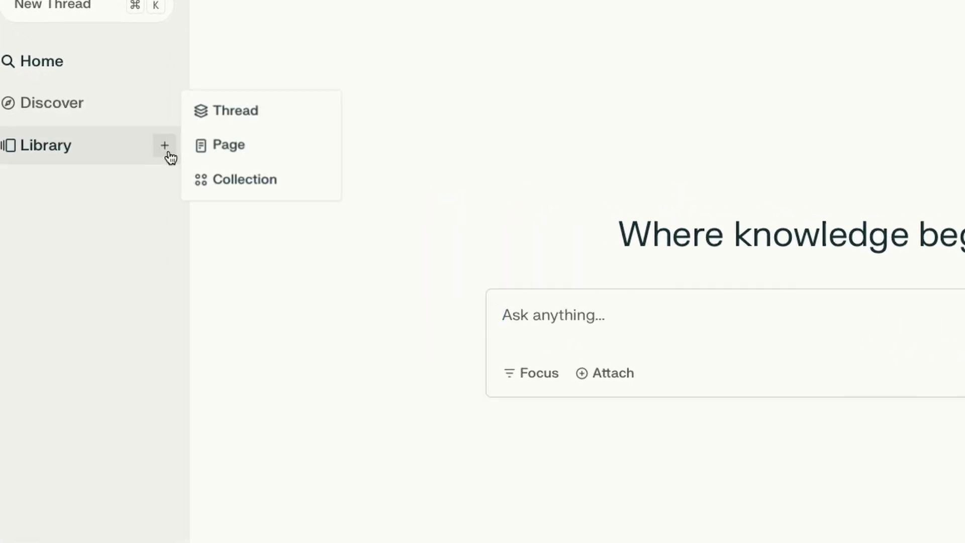
{"action": "left_click", "coordinate": [223, 152]}
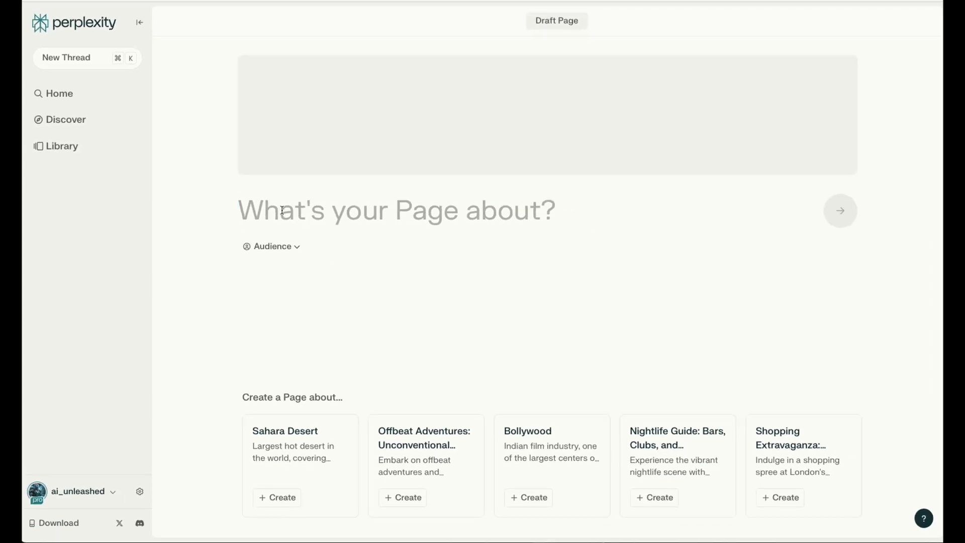
{"action": "type", "text": "e Bike Himiway A7 Pro review"}
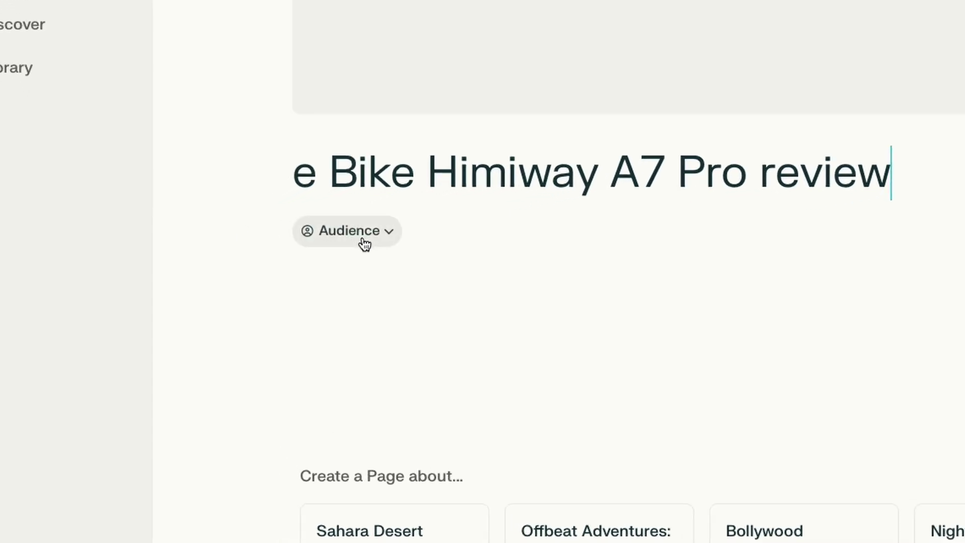
{"action": "left_click", "coordinate": [293, 249]}
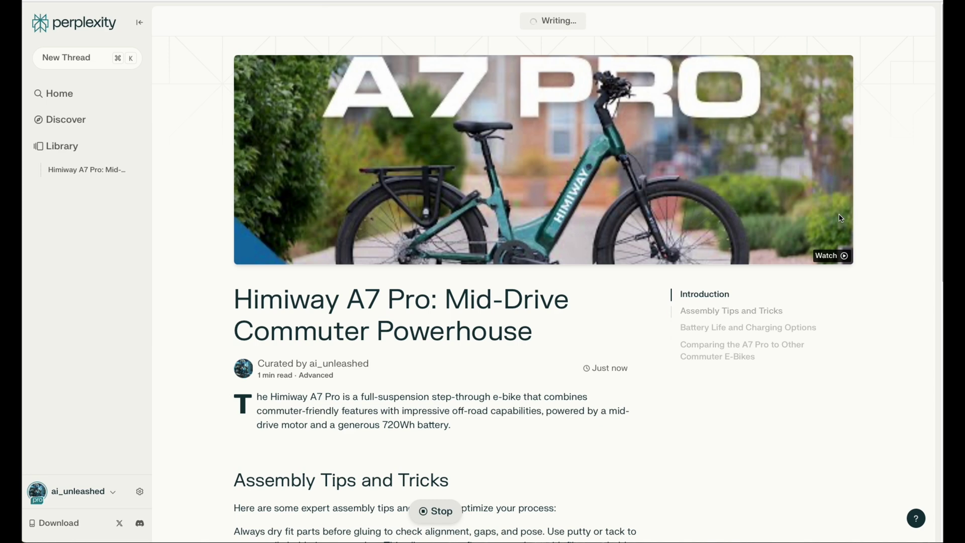
Scroll through the draft as Perplexity writes the Experts-level intro and sections
{"action": "scroll", "coordinate": [666, 332], "scroll_direction": "down", "scroll_amount": 9}
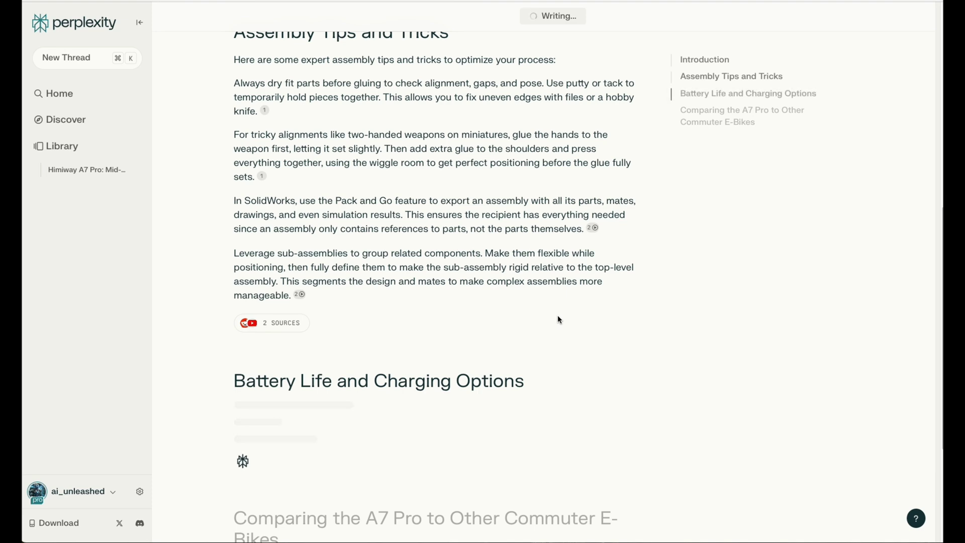
{"action": "scroll", "coordinate": [515, 385], "scroll_direction": "down", "scroll_amount": 1}
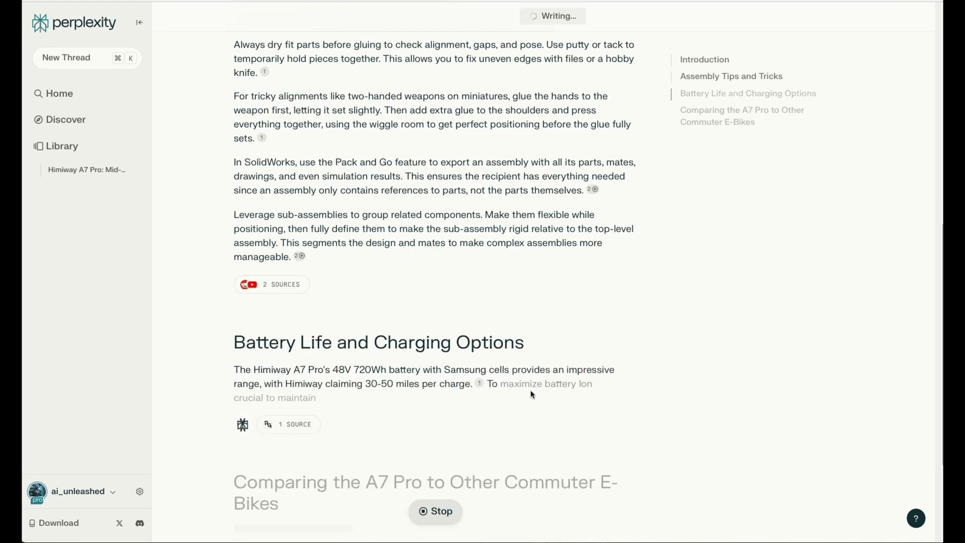
{"action": "scroll", "coordinate": [530, 390], "scroll_direction": "down", "scroll_amount": 2}
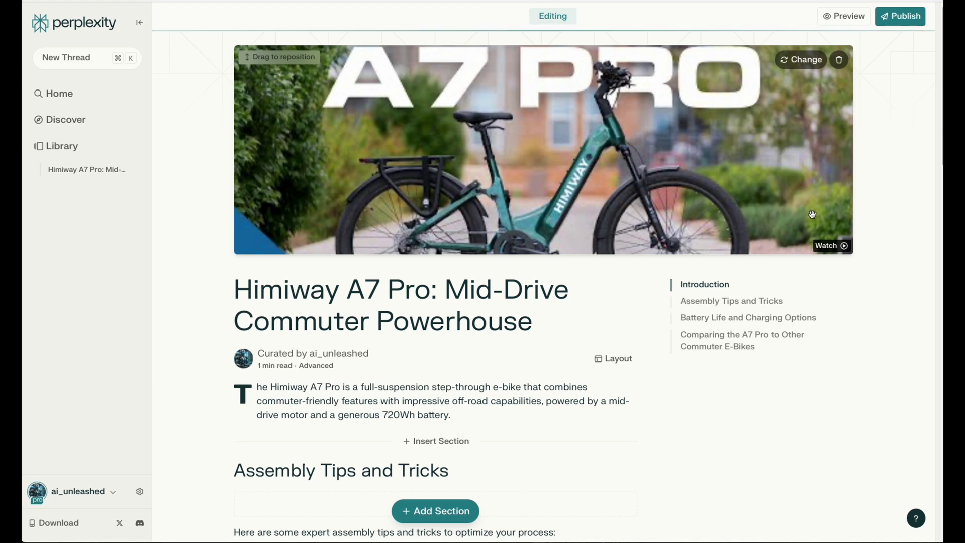
Swap the cover image for the green Himiway bike studio photo
{"action": "left_click", "coordinate": [808, 62]}
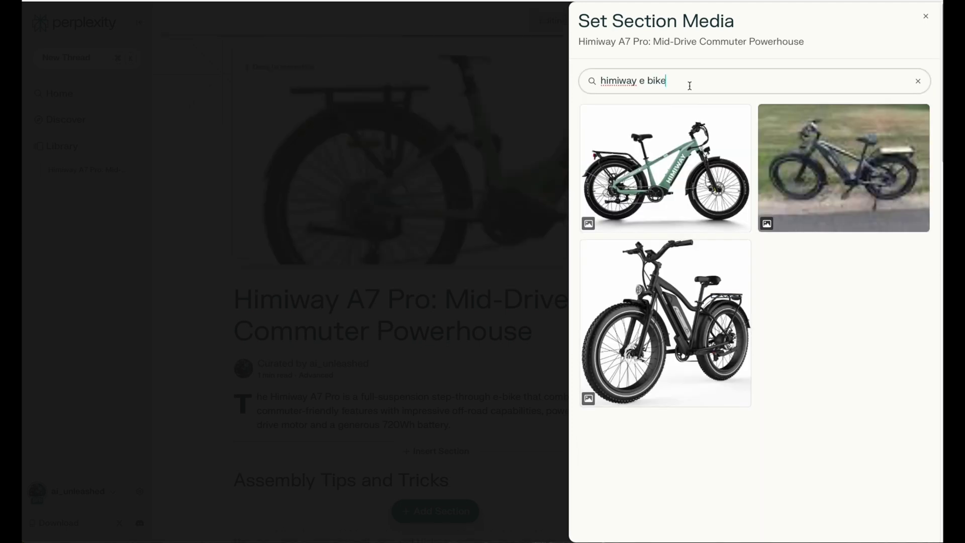
{"action": "left_click", "coordinate": [666, 166]}
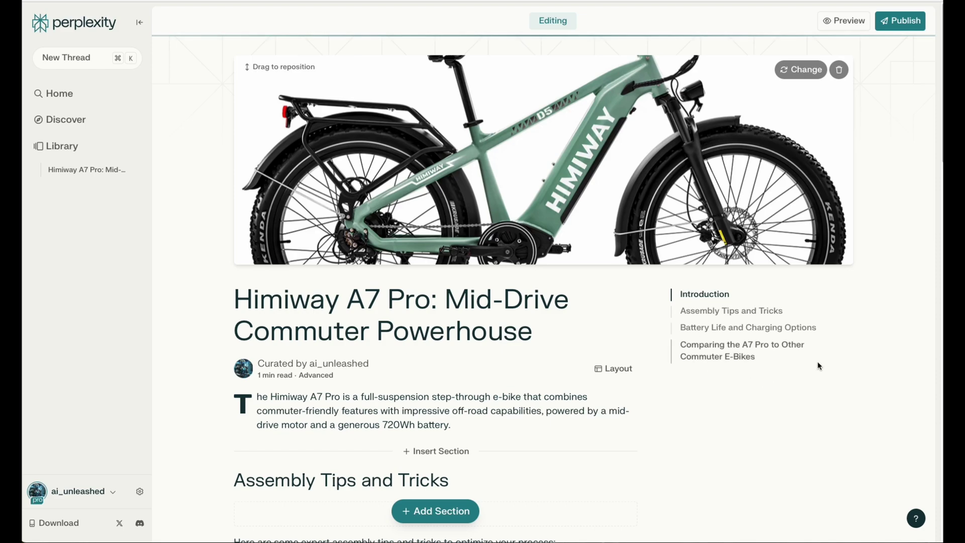
{"action": "left_click", "coordinate": [749, 331]}
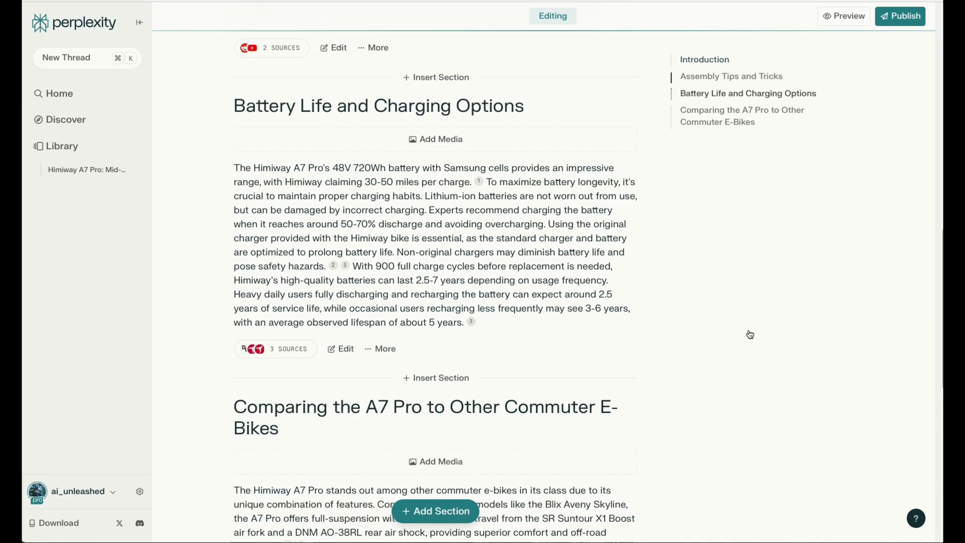
{"action": "left_click", "coordinate": [710, 115]}
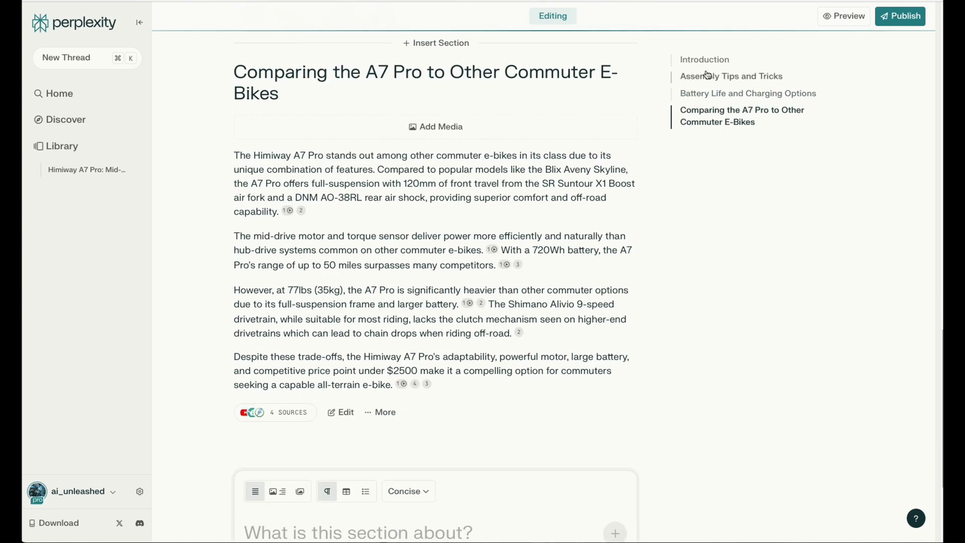
{"action": "left_click", "coordinate": [704, 60]}
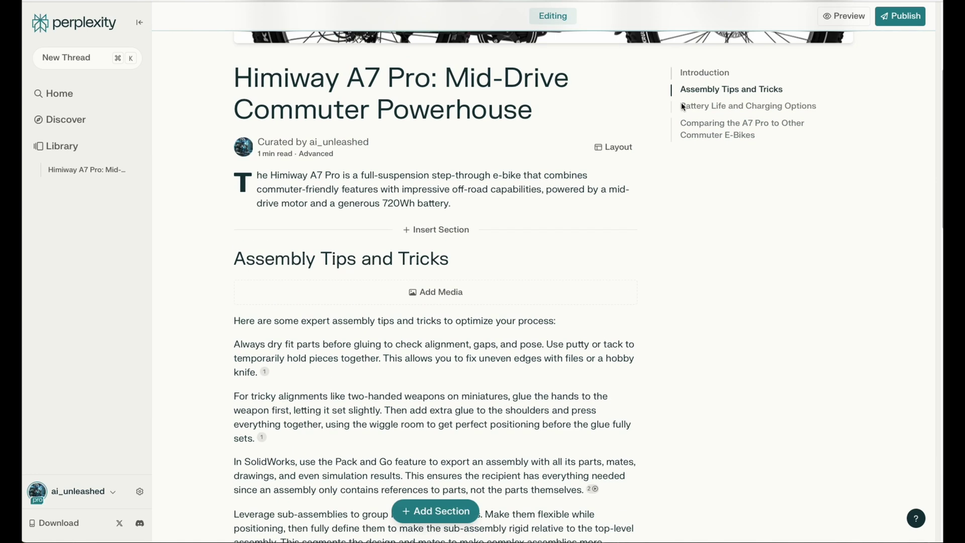
{"action": "left_click", "coordinate": [617, 151]}
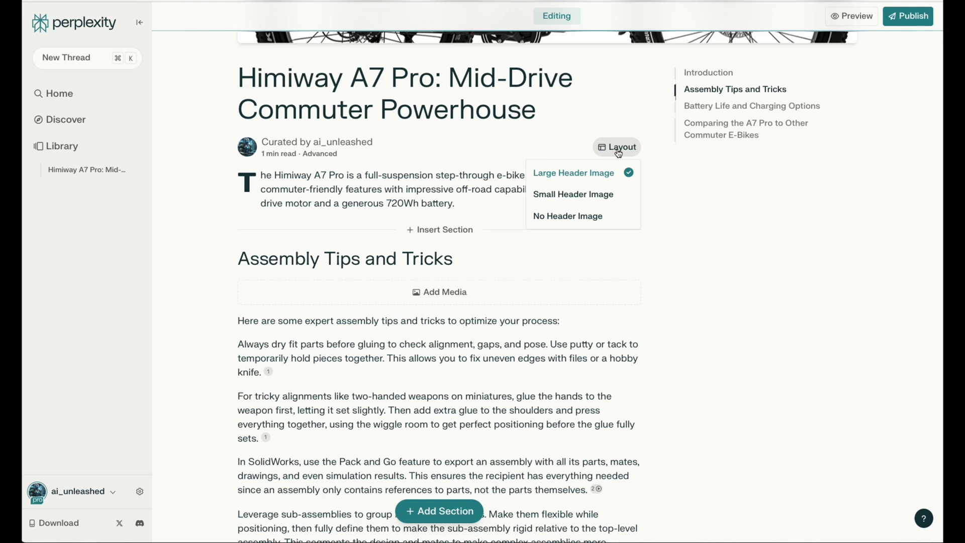
{"action": "left_click", "coordinate": [578, 173]}
{"action": "scroll", "coordinate": [520, 368], "scroll_direction": "down", "scroll_amount": 1}
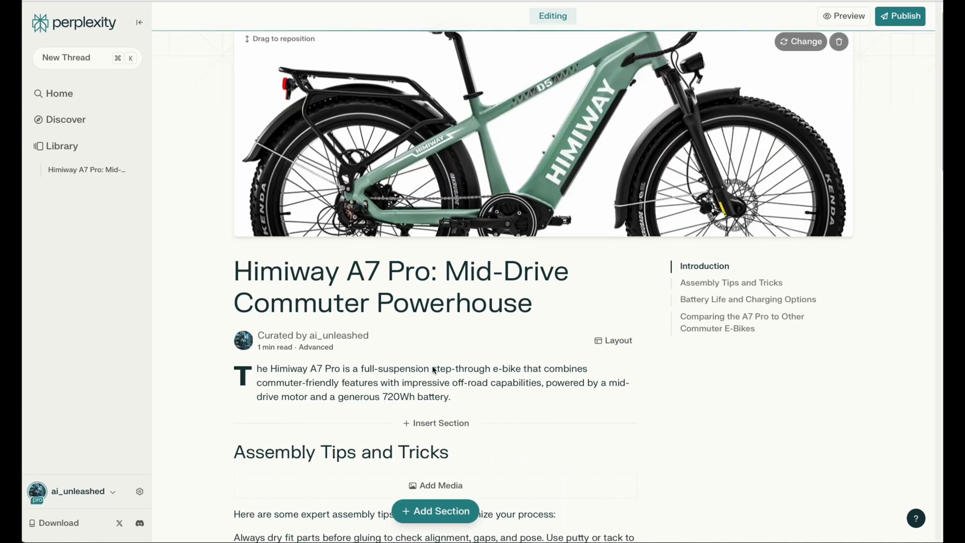
{"action": "scroll", "coordinate": [527, 398], "scroll_direction": "down", "scroll_amount": 1}
{"action": "scroll", "coordinate": [260, 248], "scroll_direction": "down", "scroll_amount": 4}
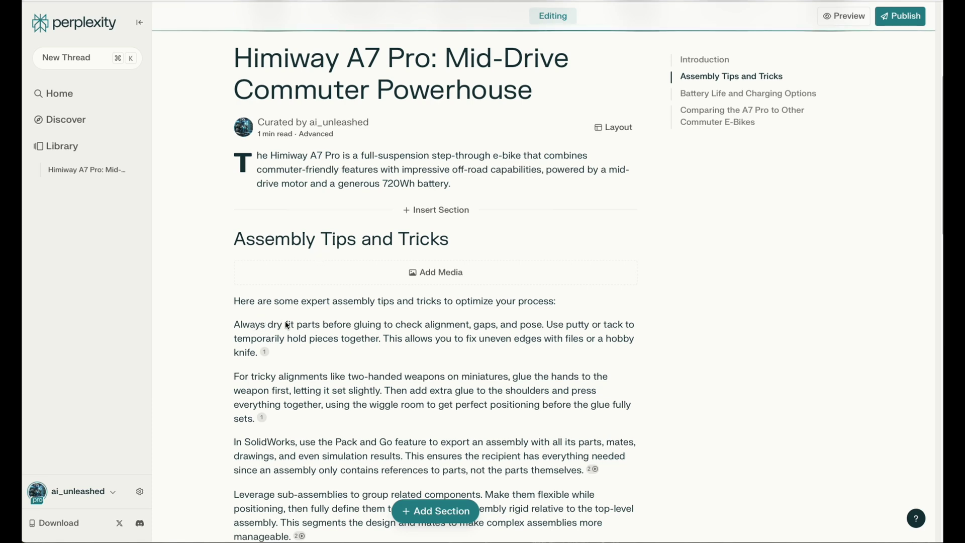
{"action": "scroll", "coordinate": [402, 357], "scroll_direction": "down", "scroll_amount": 1}
{"action": "scroll", "coordinate": [470, 369], "scroll_direction": "down", "scroll_amount": 1}
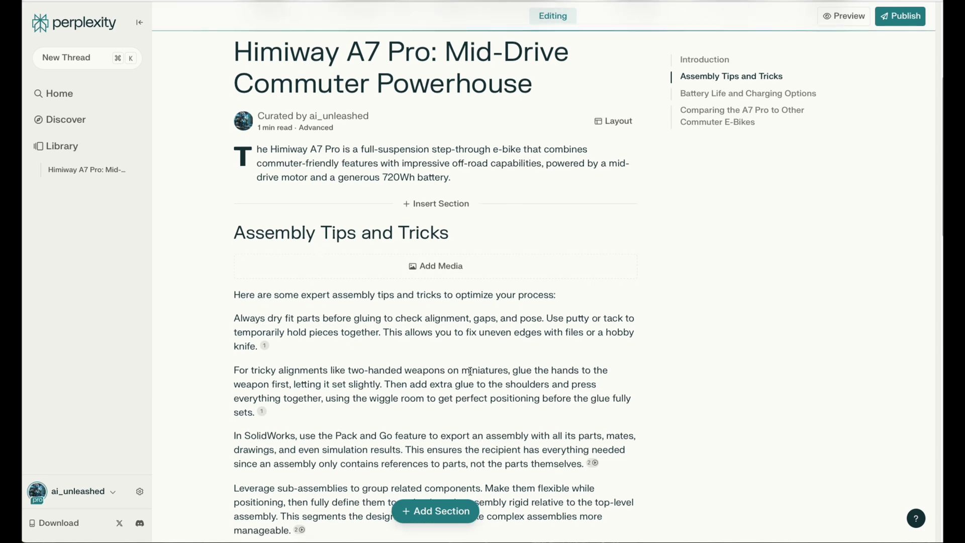
{"action": "scroll", "coordinate": [471, 368], "scroll_direction": "down", "scroll_amount": 1}
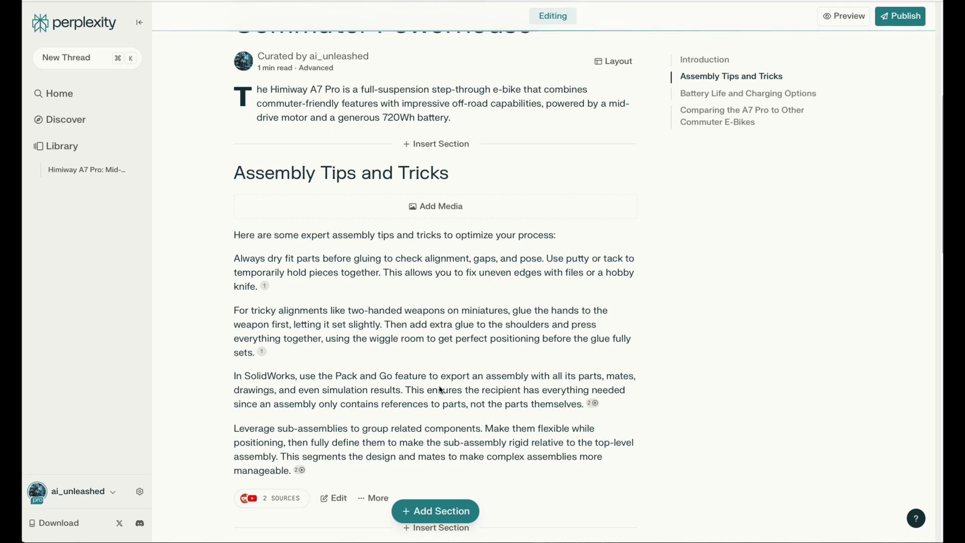
Check the Assembly Tips and Tricks sources, then delete that section
{"action": "left_click", "coordinate": [286, 501]}
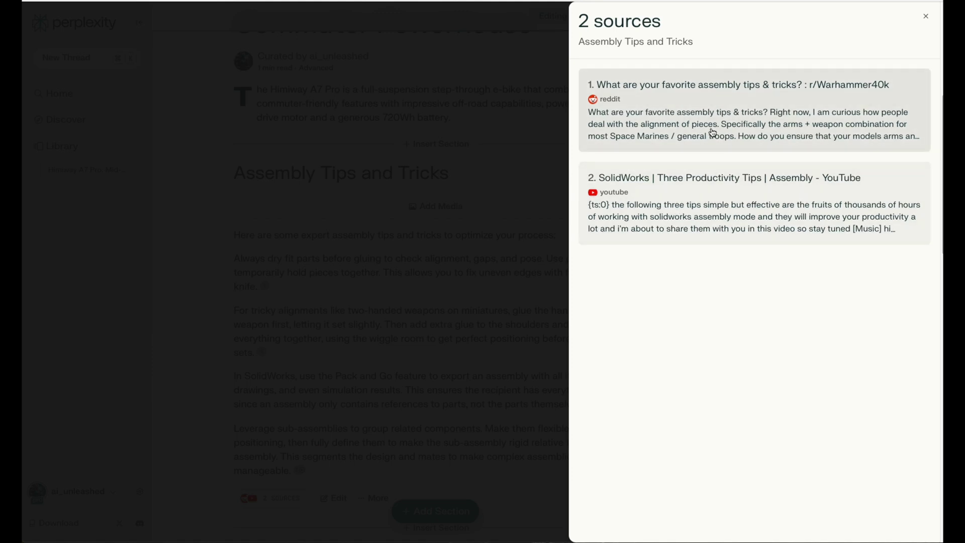
{"action": "left_click", "coordinate": [927, 17]}
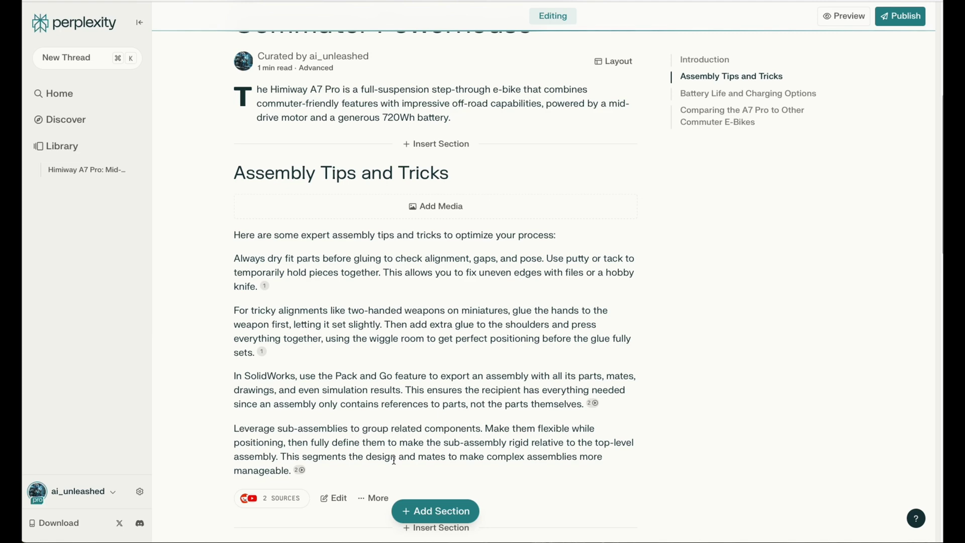
{"action": "left_click", "coordinate": [377, 498]}
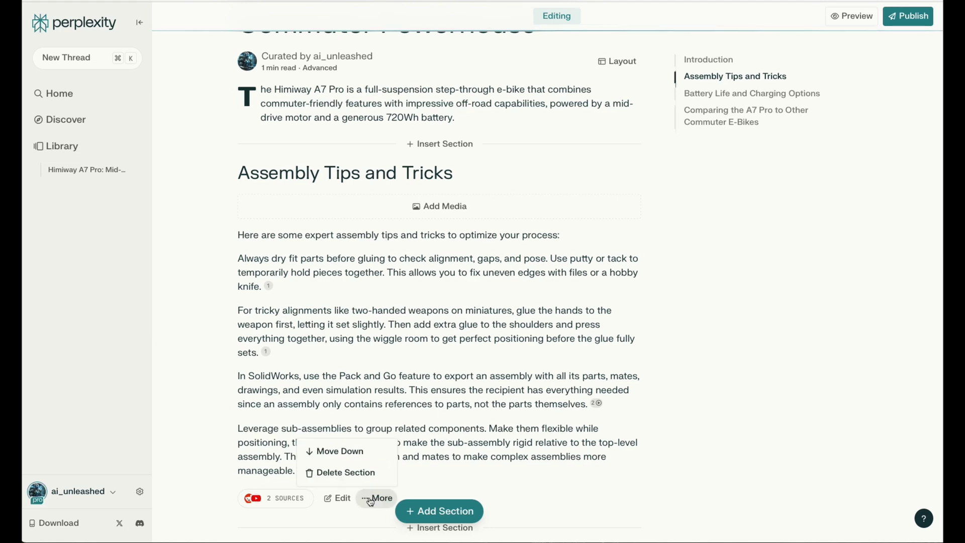
{"action": "left_click", "coordinate": [361, 474]}
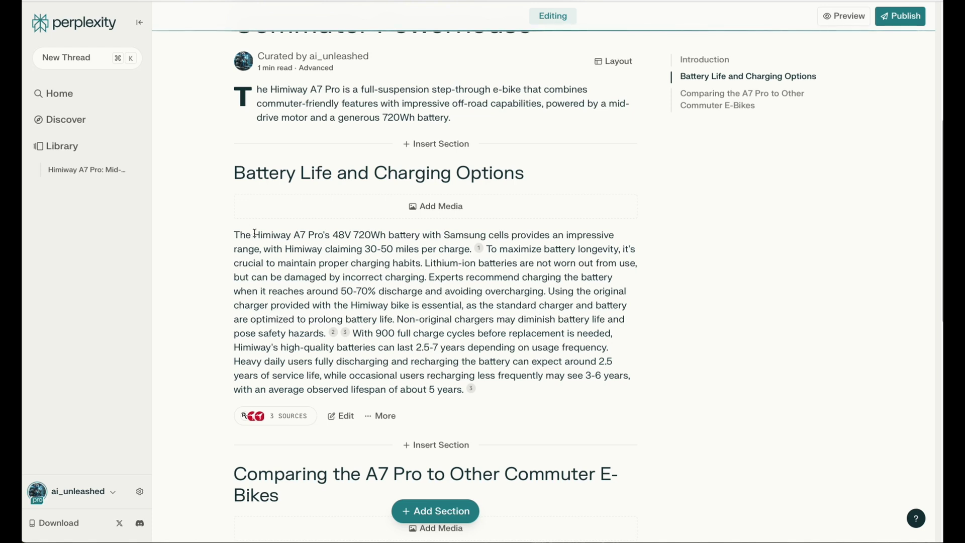
Review the Battery Life and Charging Options text and its 3 sources
{"action": "left_click_drag", "start_coordinate": [254, 233], "coordinate": [352, 235]}
{"action": "left_click", "coordinate": [408, 274]}
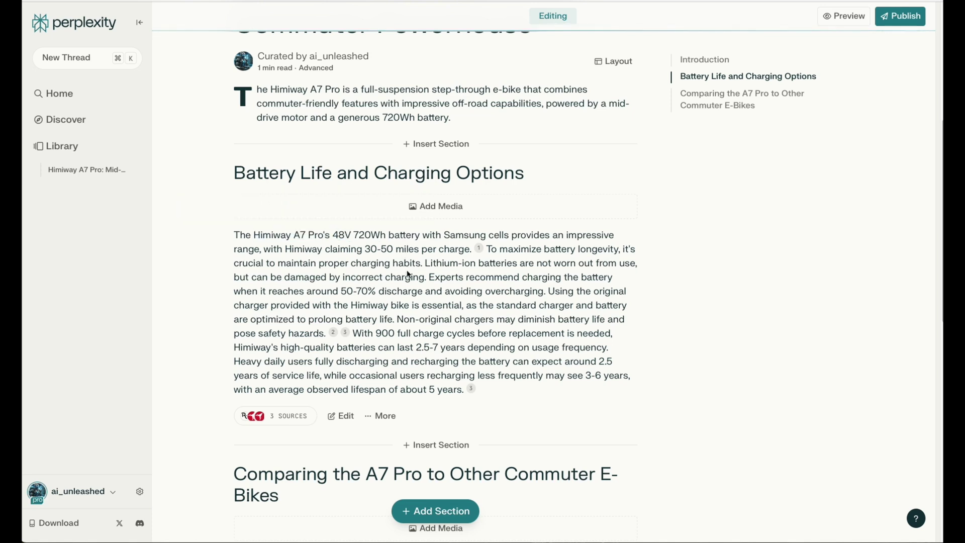
{"action": "left_click", "coordinate": [289, 416]}
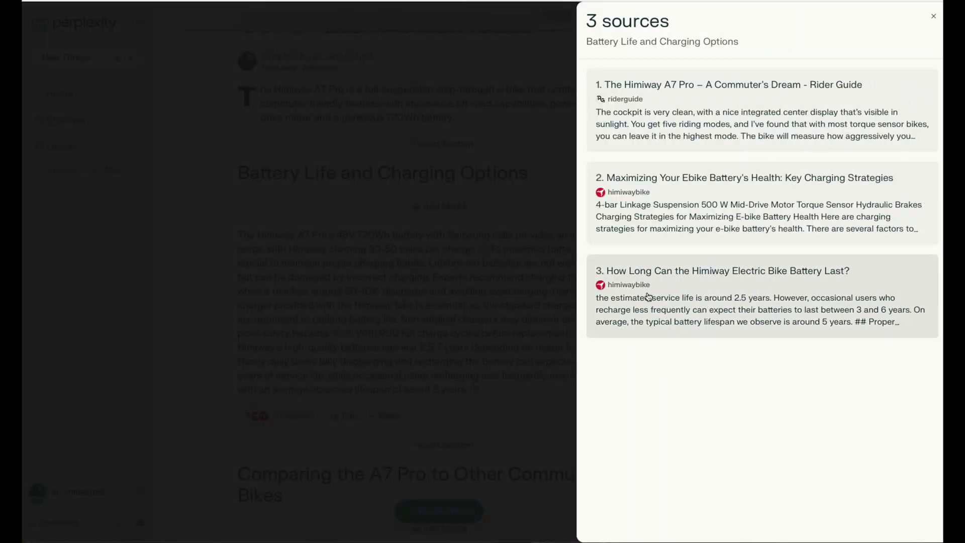
{"action": "left_click", "coordinate": [572, 431]}
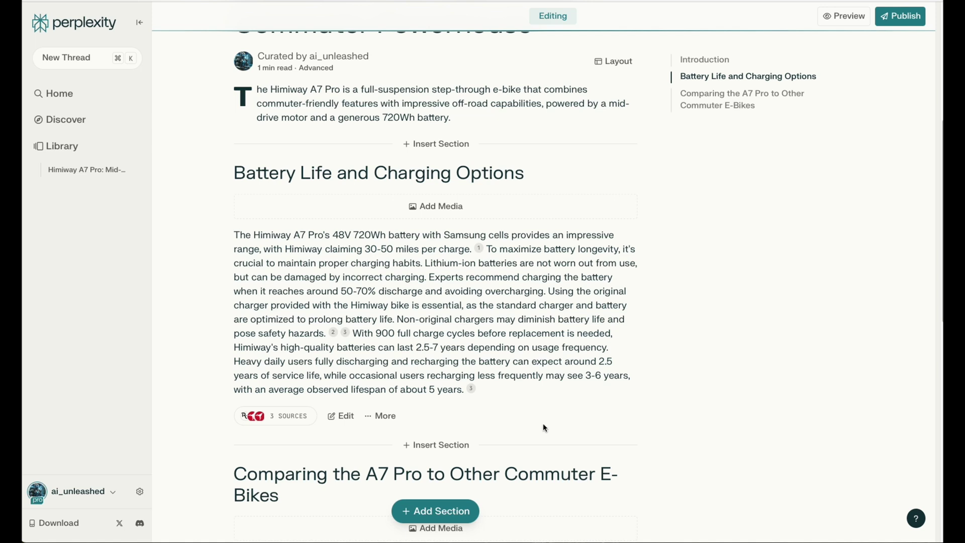
Move the 'With 900 full charge cycles…' lifespan sentences into a separate paragraph
{"action": "left_click", "coordinate": [346, 416]}
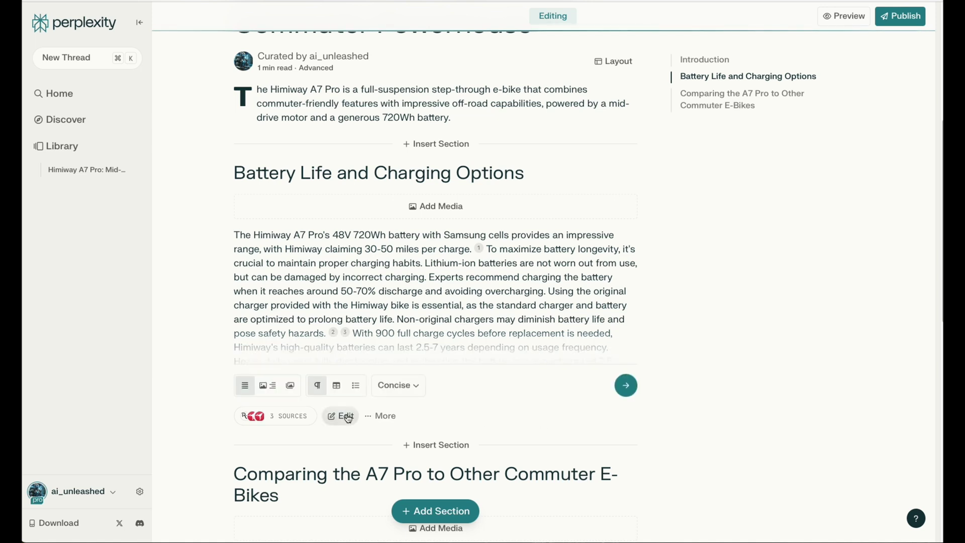
{"action": "left_click", "coordinate": [399, 388]}
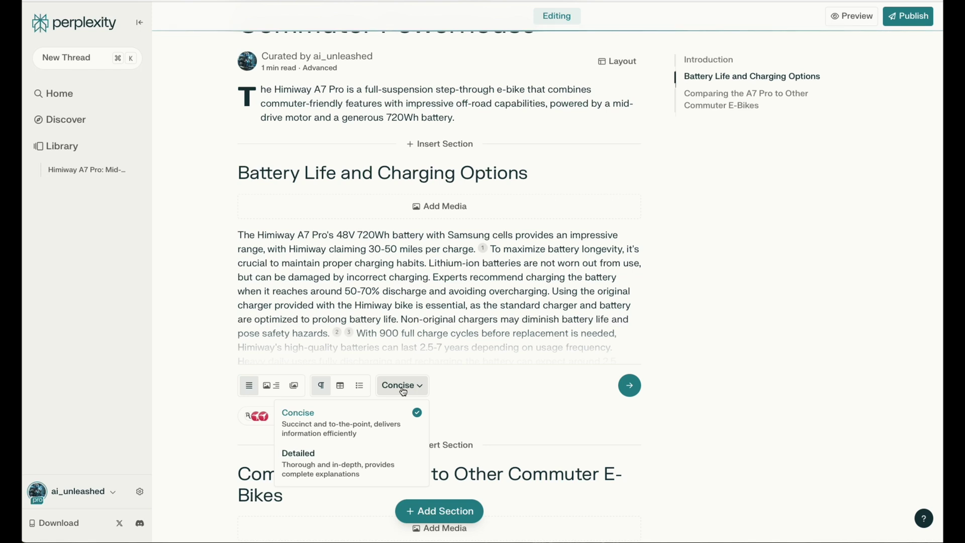
{"action": "key", "text": "Escape"}
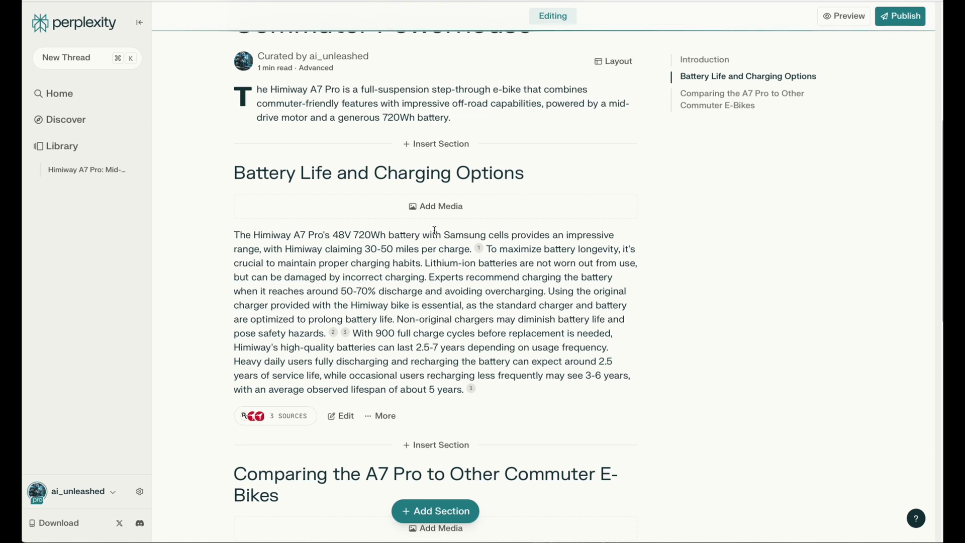
{"action": "left_click_drag", "start_coordinate": [462, 391], "coordinate": [353, 333]}
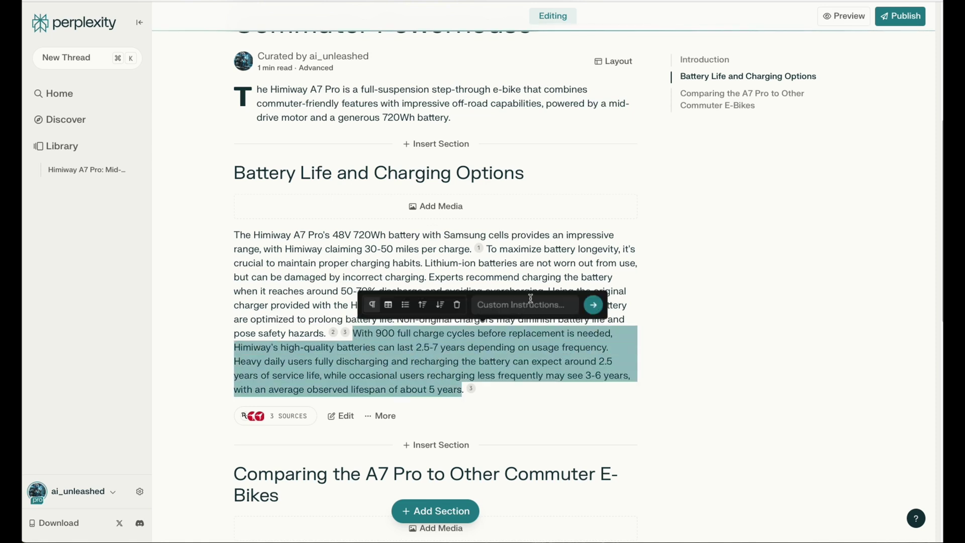
{"action": "left_click", "coordinate": [532, 305]}
{"action": "key", "text": "Return"}
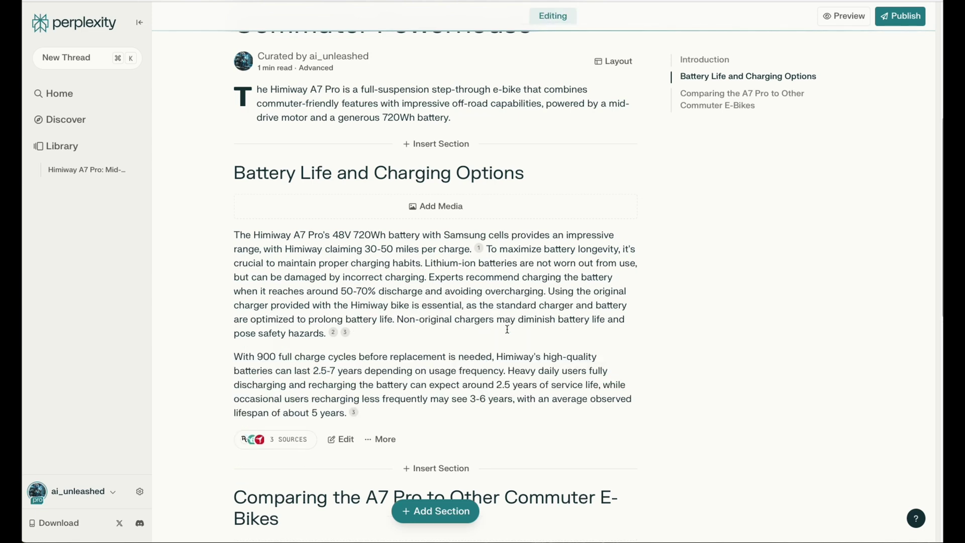
{"action": "scroll", "coordinate": [507, 329], "scroll_direction": "down", "scroll_amount": 12}
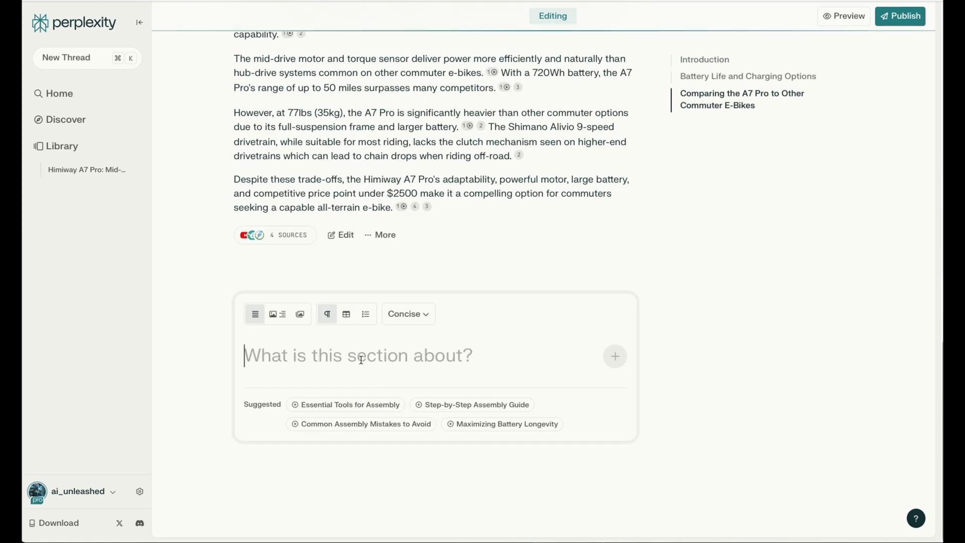
Generate a new section on 'first hand reviews from reddit' at the end of the Page
{"action": "type", "text": "first"}
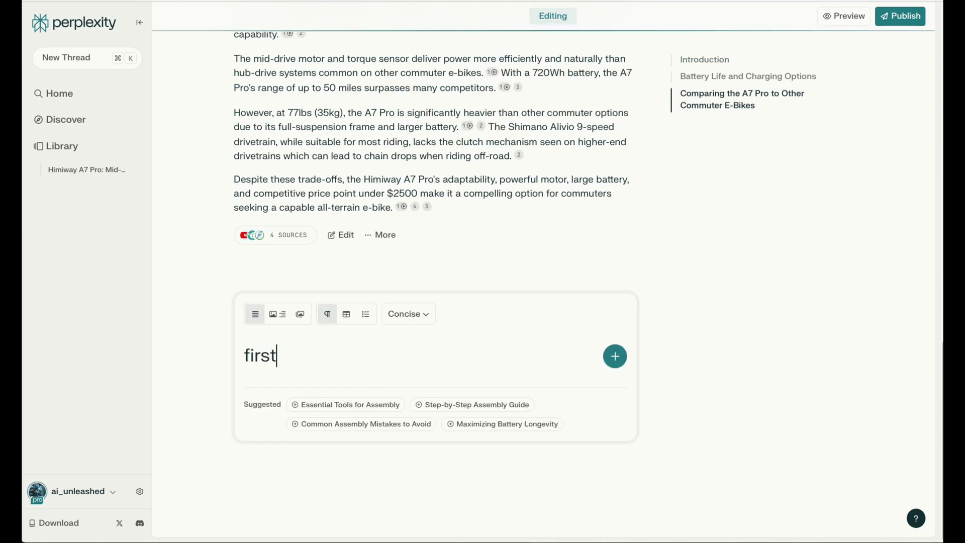
{"action": "type", "text": " hand reviews from reddit"}
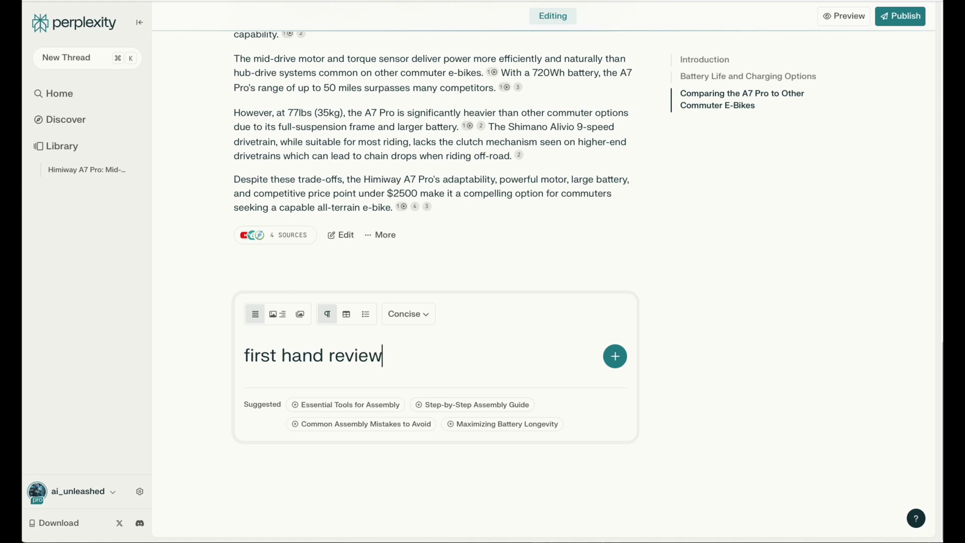
{"action": "key", "text": "Return"}
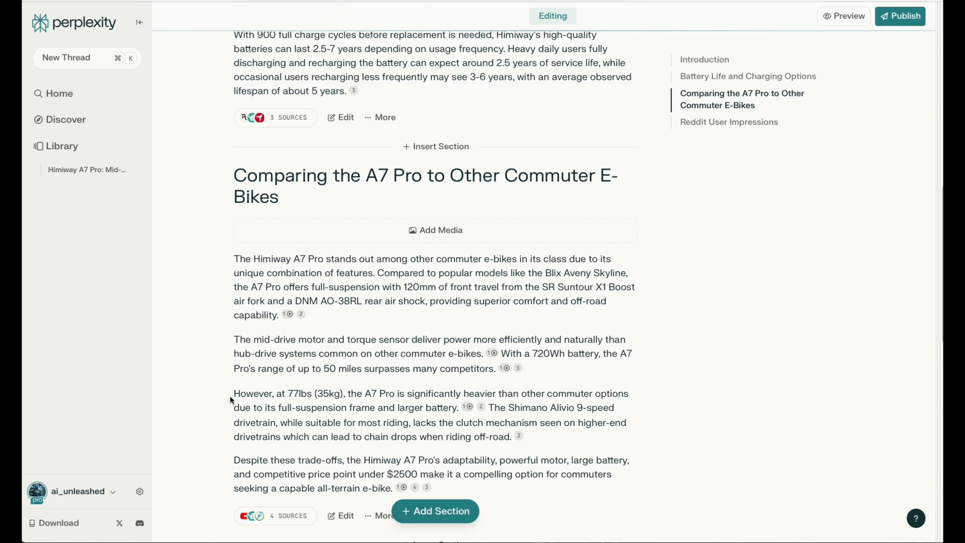
{"action": "left_click_drag", "start_coordinate": [234, 396], "coordinate": [455, 409]}
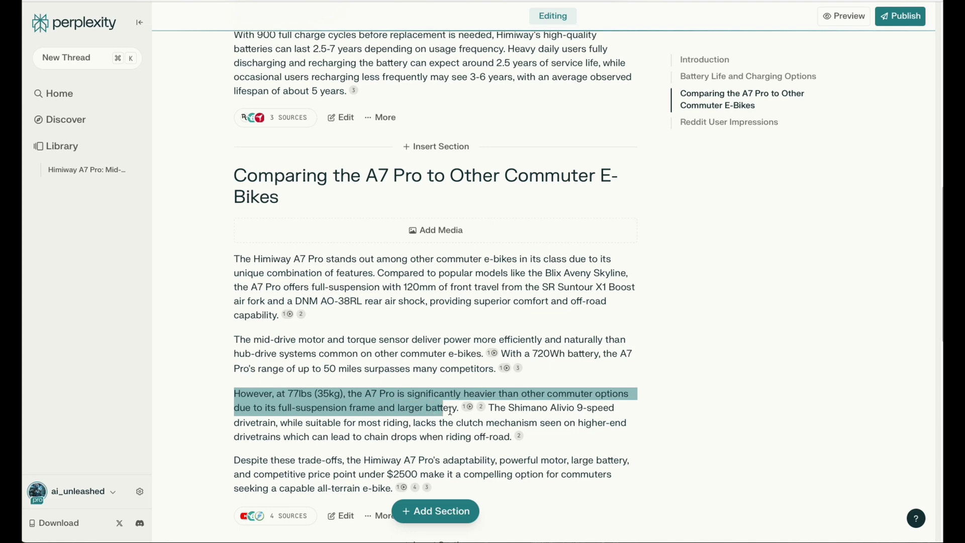
{"action": "left_click", "coordinate": [312, 408]}
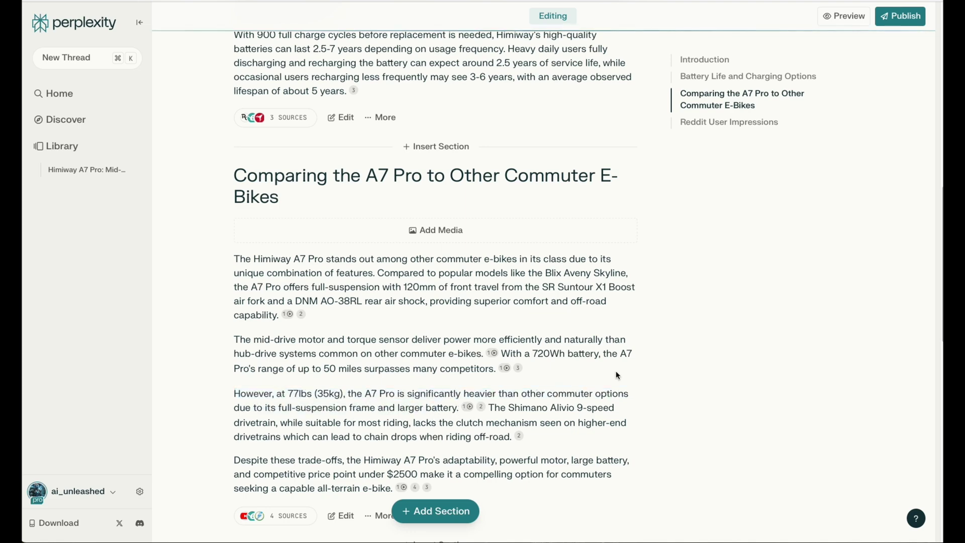
Publish the Page, copy its link, and reopen it for editing
{"action": "left_click", "coordinate": [900, 21]}
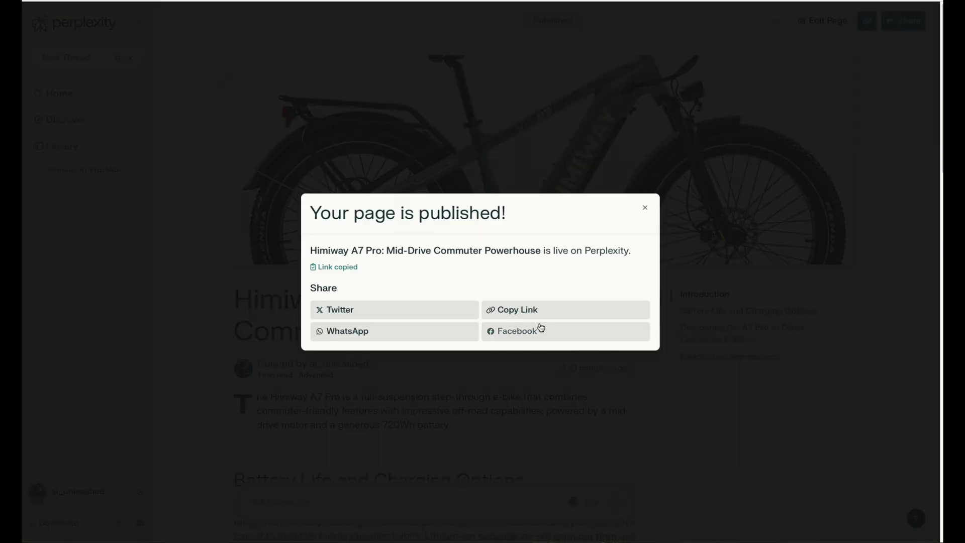
{"action": "left_click", "coordinate": [528, 313]}
{"action": "scroll", "coordinate": [612, 234], "scroll_direction": "down", "scroll_amount": 5}
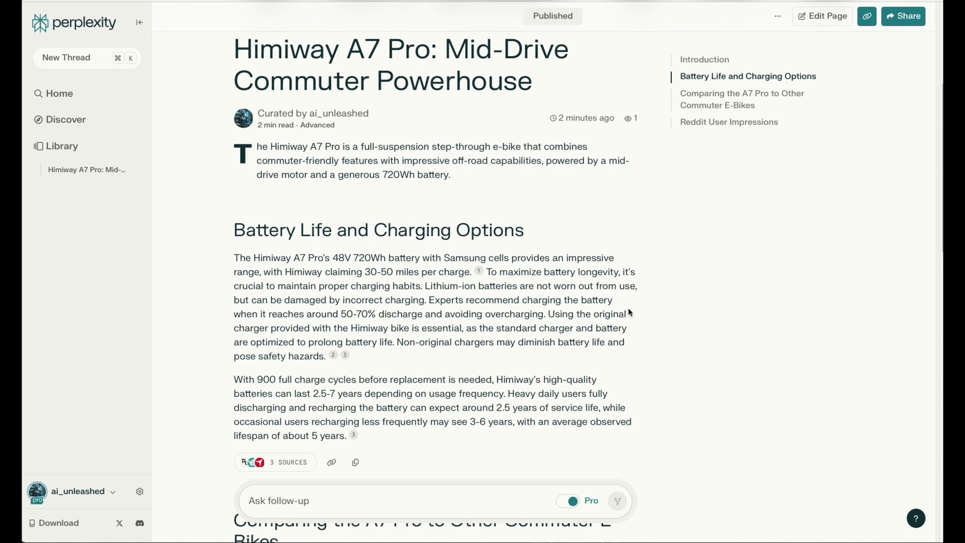
{"action": "left_click", "coordinate": [823, 16]}
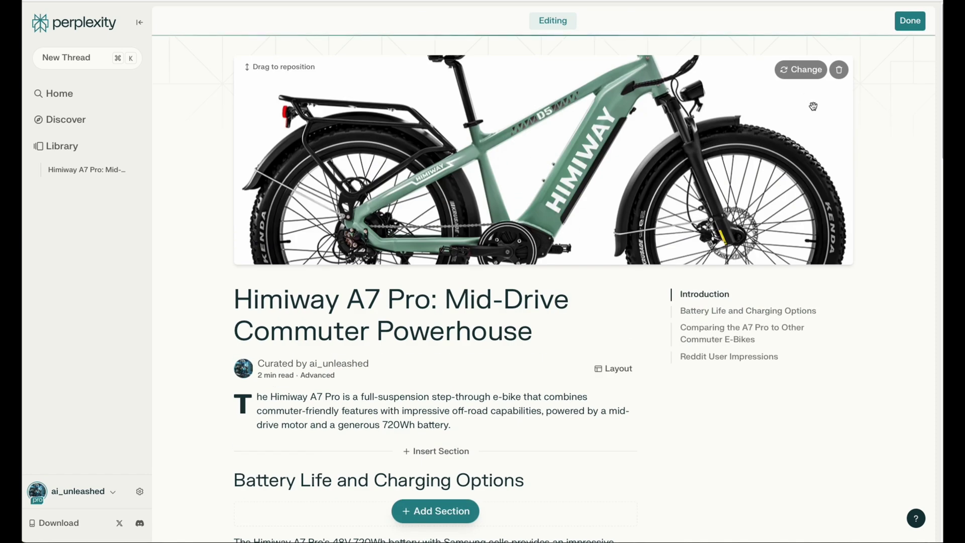
Inspect the cover media choices but keep the green Himiway header photo
{"action": "left_click", "coordinate": [803, 70]}
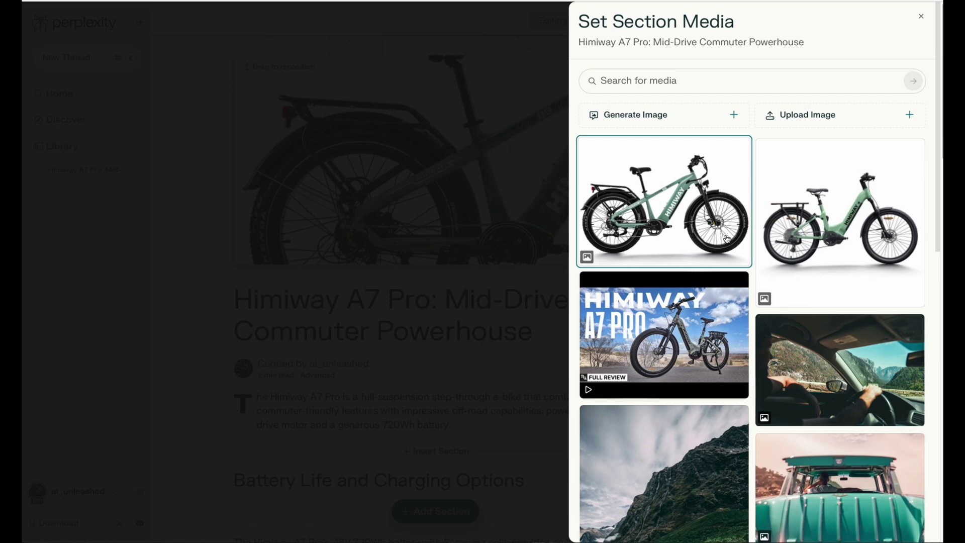
{"action": "left_click", "coordinate": [670, 310]}
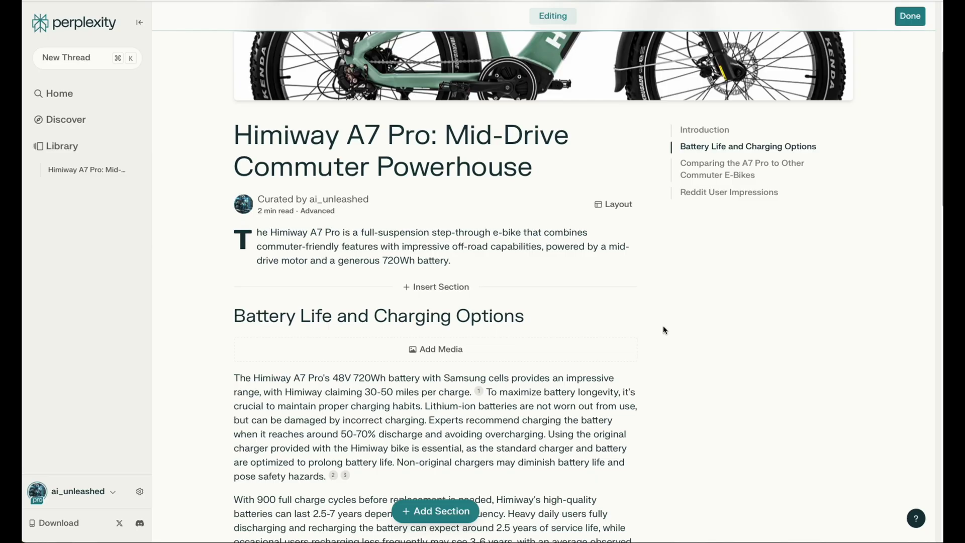
{"action": "scroll", "coordinate": [663, 325], "scroll_direction": "up", "scroll_amount": 3}
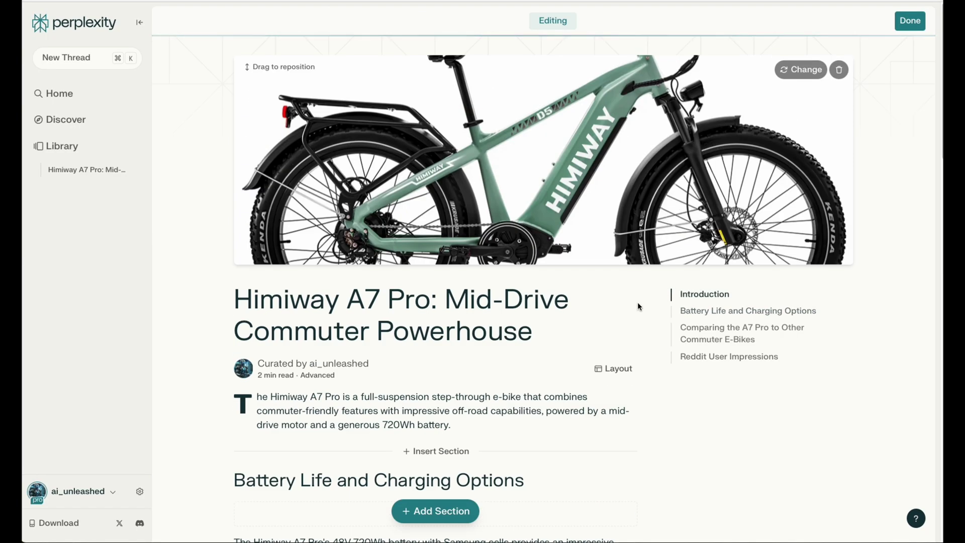